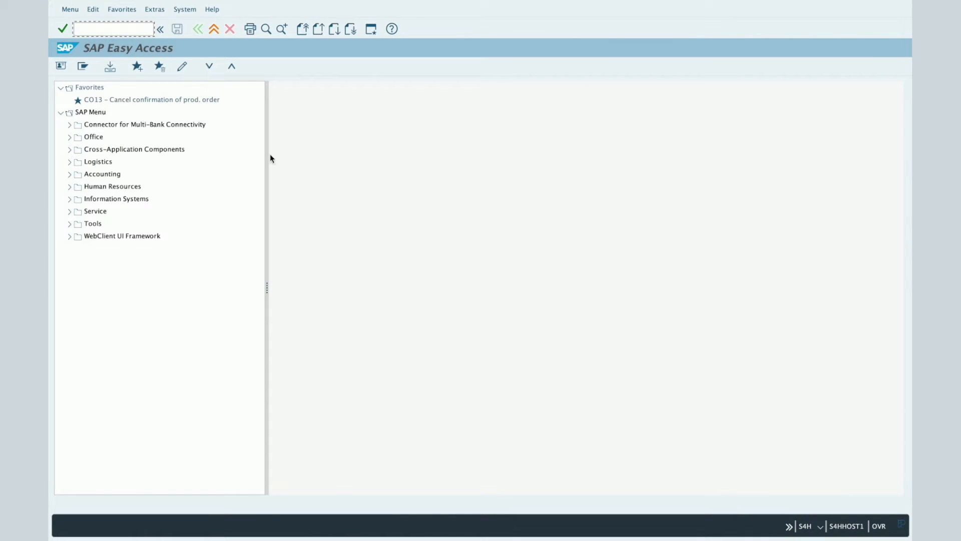
Run transaction CL01 to open the class creation screen.
{"action": "left_click", "coordinate": [111, 29]}
{"action": "type", "text": "CL01"}
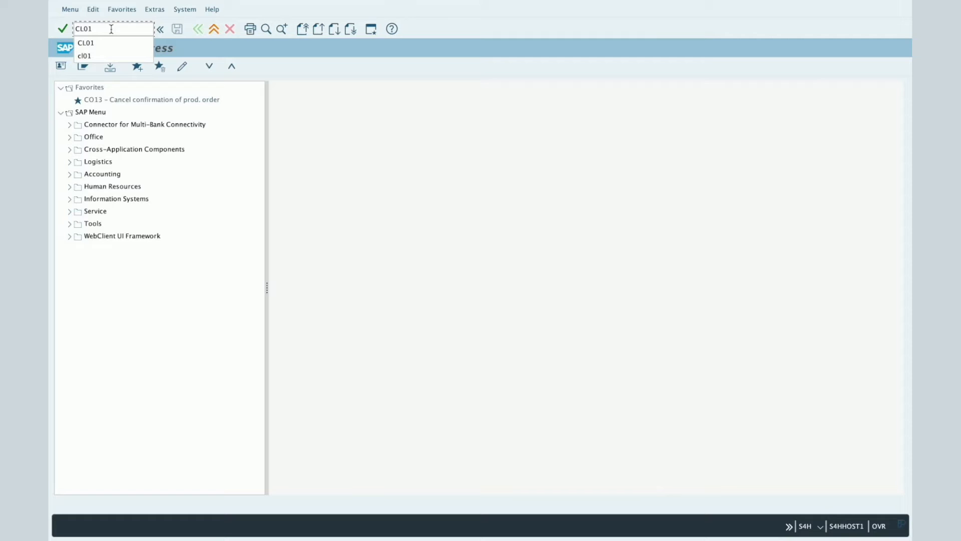
{"action": "key", "text": "BackSpace"}
{"action": "type", "text": "2"}
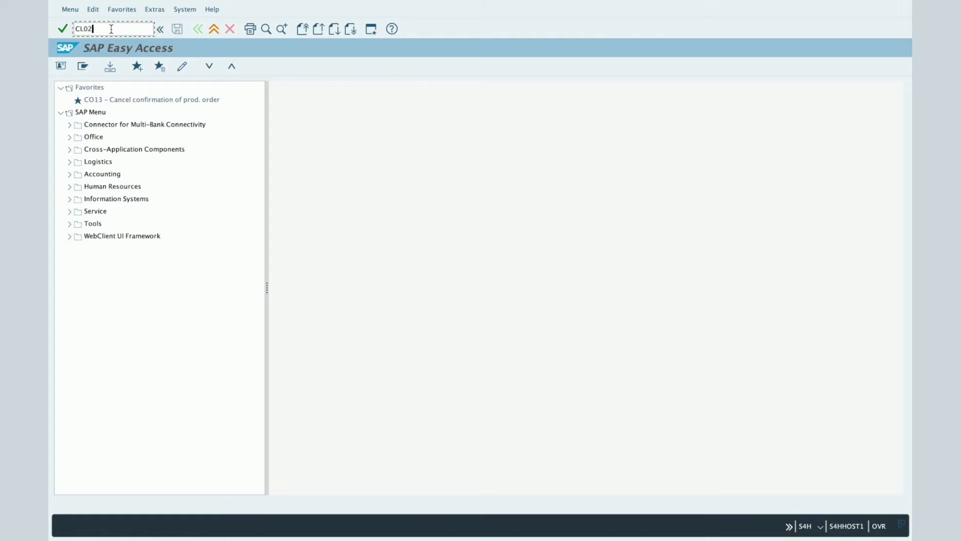
{"action": "key", "text": "BackSpace"}
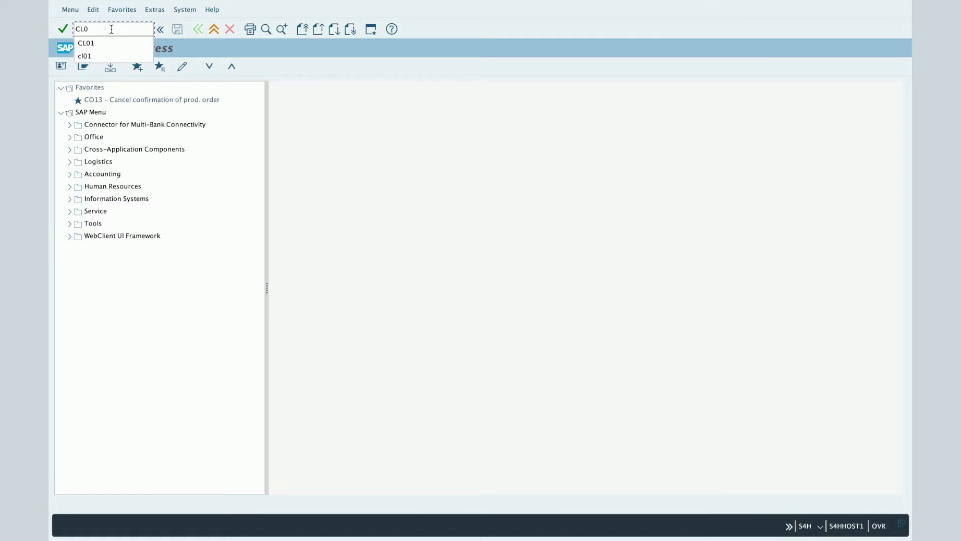
{"action": "type", "text": "3"}
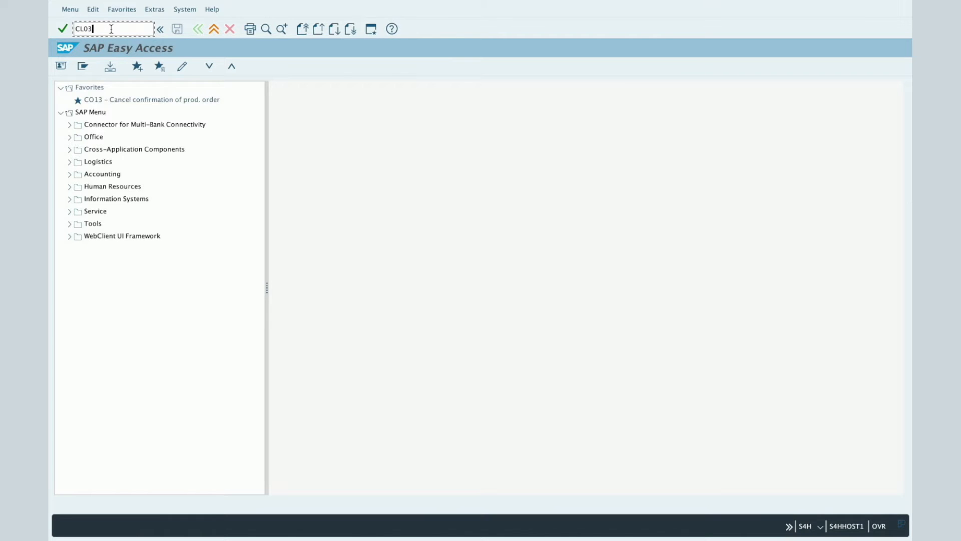
{"action": "key", "text": "BackSpace"}
{"action": "type", "text": "1"}
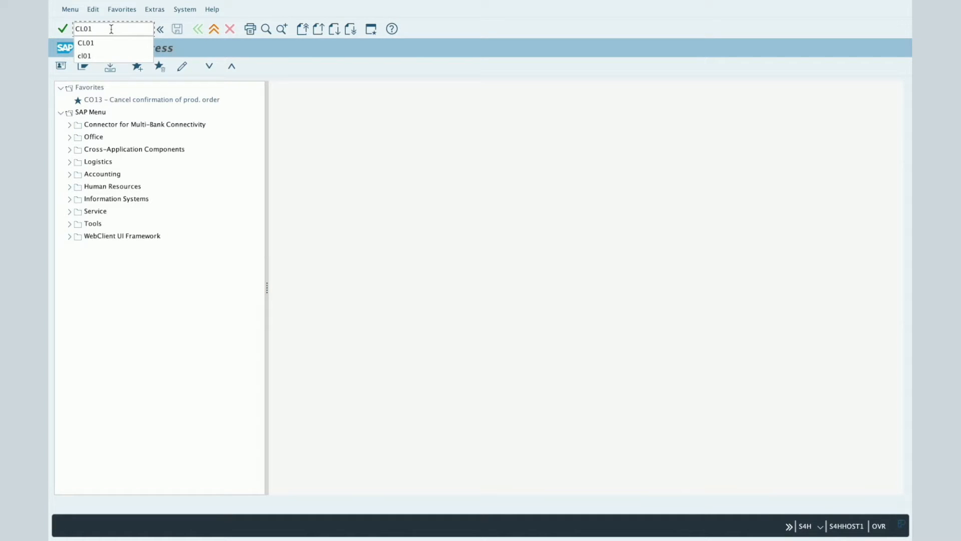
{"action": "key", "text": "Return"}
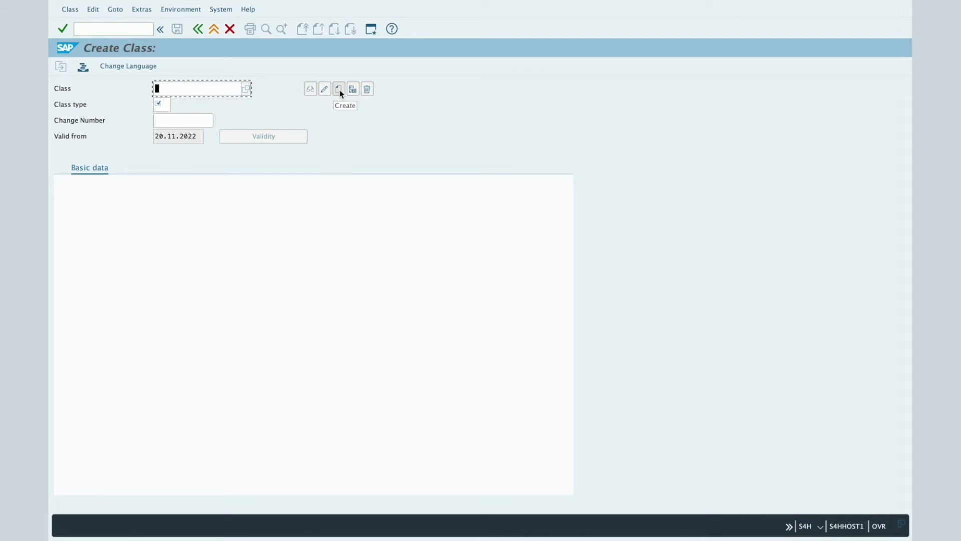
Enter EN_EQUIP as the name of the new class.
{"action": "left_click", "coordinate": [367, 92]}
{"action": "left_click", "coordinate": [166, 89]}
{"action": "type", "text": "e"}
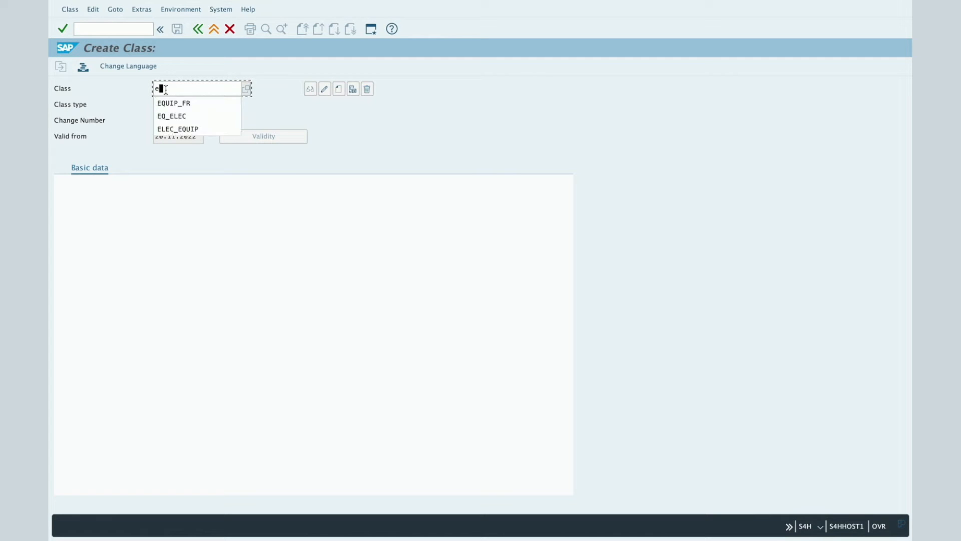
{"action": "type", "text": "n"}
{"action": "key", "text": "BackSpace"}
{"action": "key", "text": "BackSpace"}
{"action": "type", "text": "EN_"}
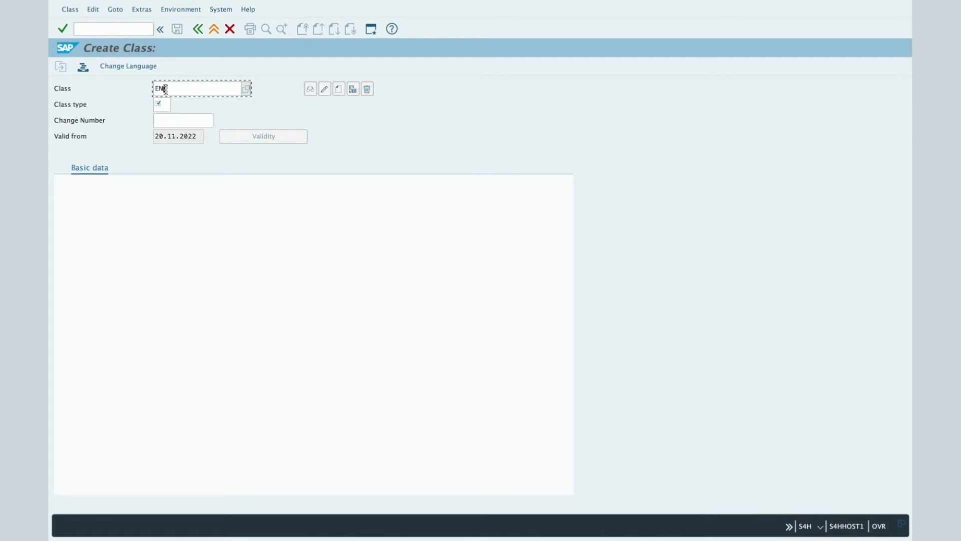
{"action": "type", "text": "EQUIP"}
Choose class type 002 (Equipment Class) from the list of possible entries and proceed to the class's basic data.
{"action": "left_click", "coordinate": [167, 101]}
{"action": "left_click", "coordinate": [175, 106]}
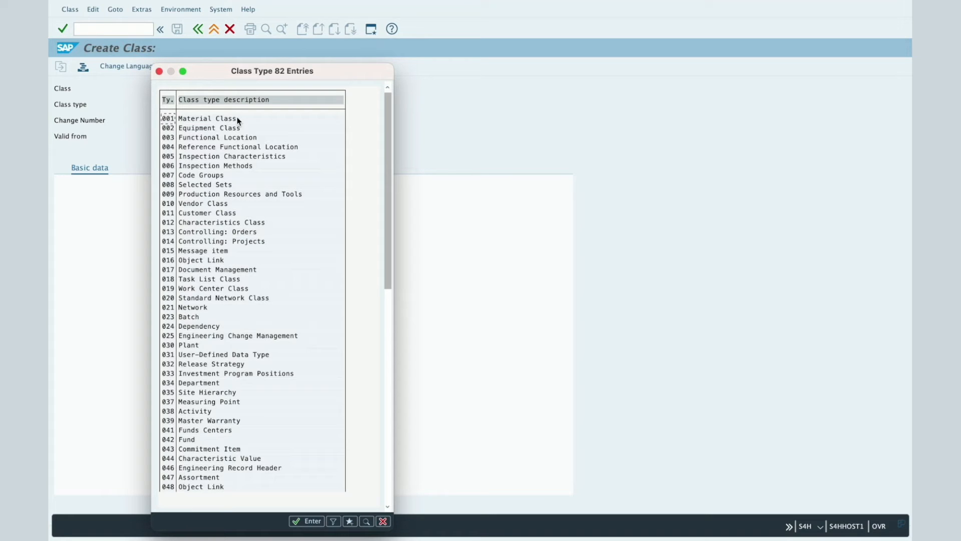
{"action": "left_click", "coordinate": [163, 317]}
{"action": "left_click", "coordinate": [163, 127]}
{"action": "double_click", "coordinate": [164, 127]}
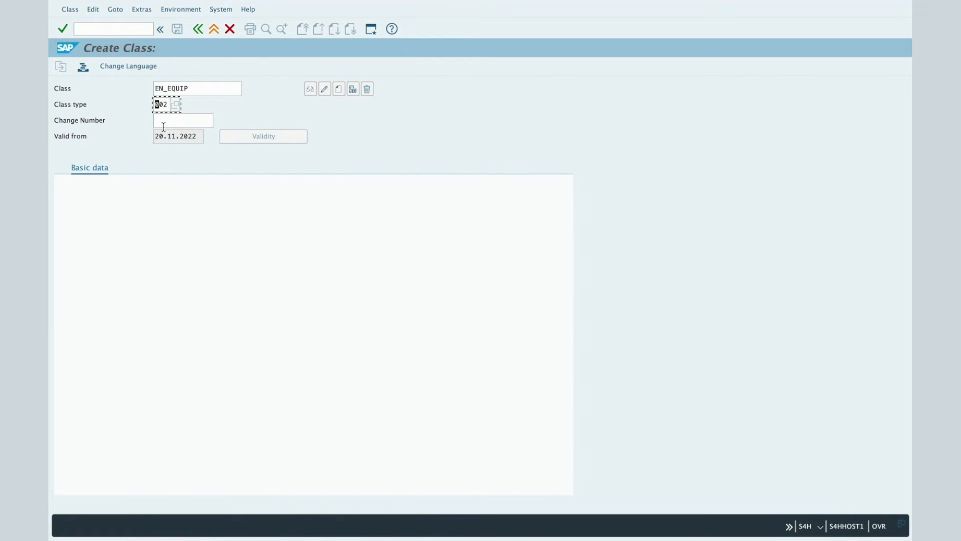
{"action": "key", "text": "Return"}
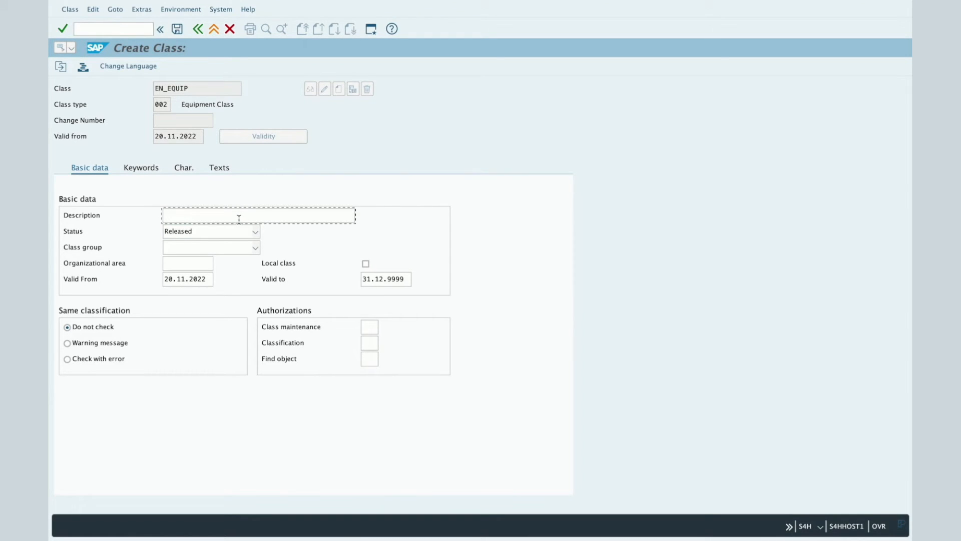
Enter the description "En equipment" and set the class status to Released, leaving the class group and organizational area empty.
{"action": "type", "text": "En equipment"}
{"action": "left_click", "coordinate": [255, 232]}
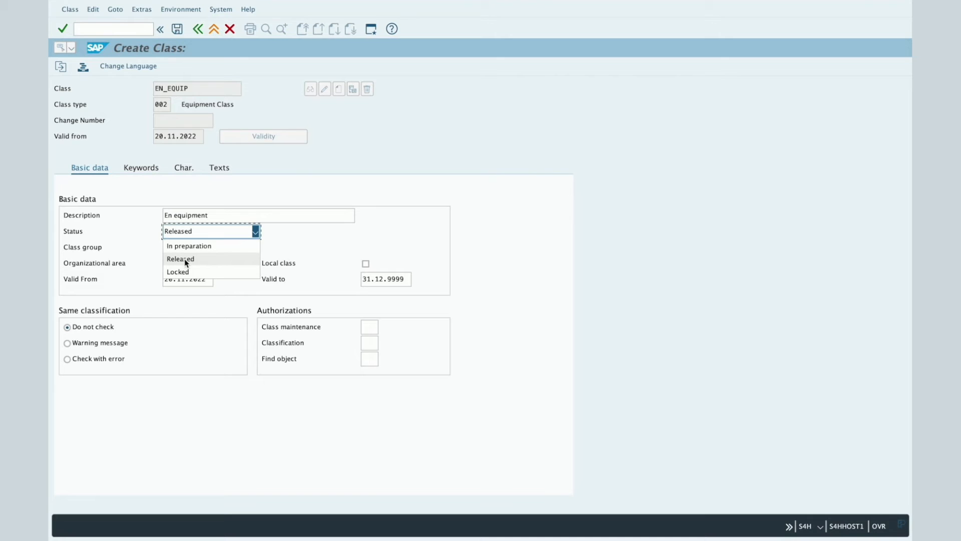
{"action": "left_click", "coordinate": [211, 260]}
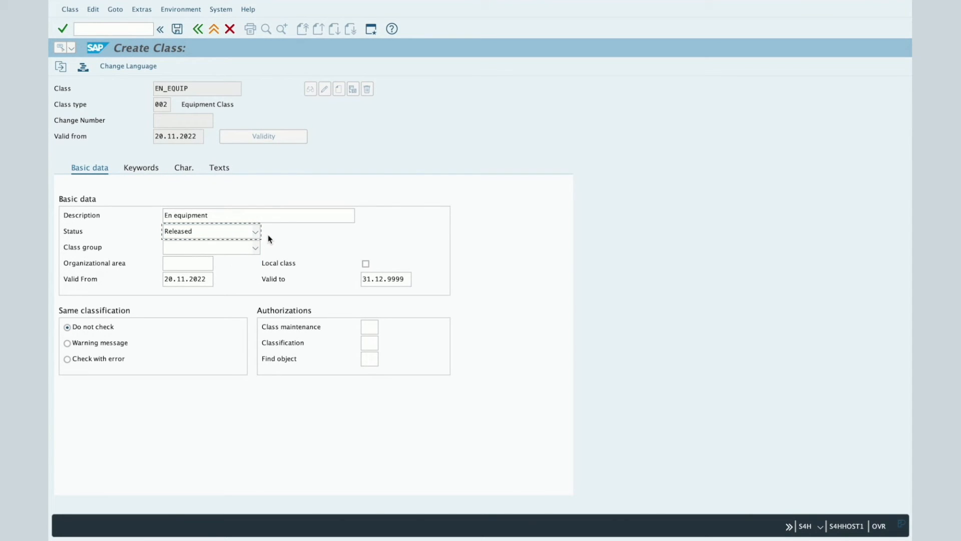
{"action": "left_click", "coordinate": [255, 248]}
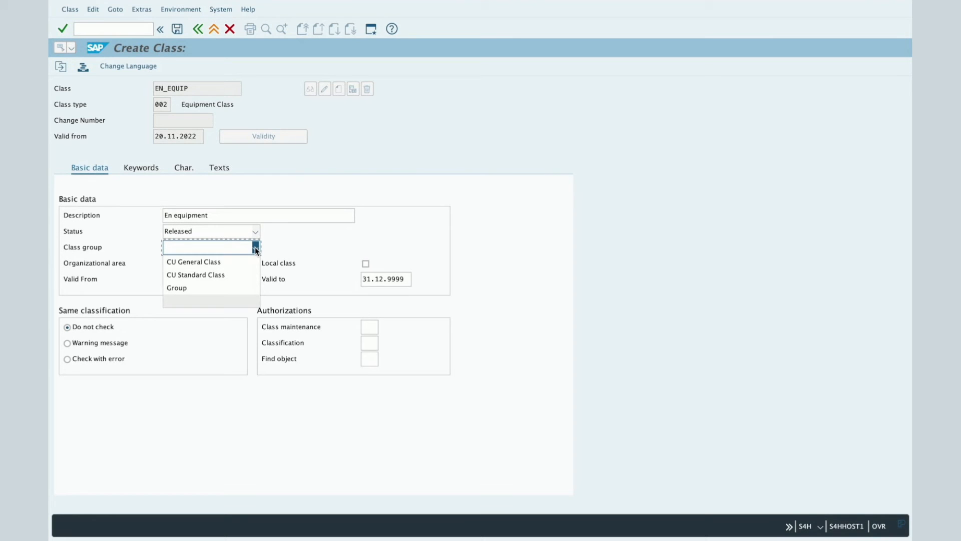
{"action": "left_click", "coordinate": [256, 249]}
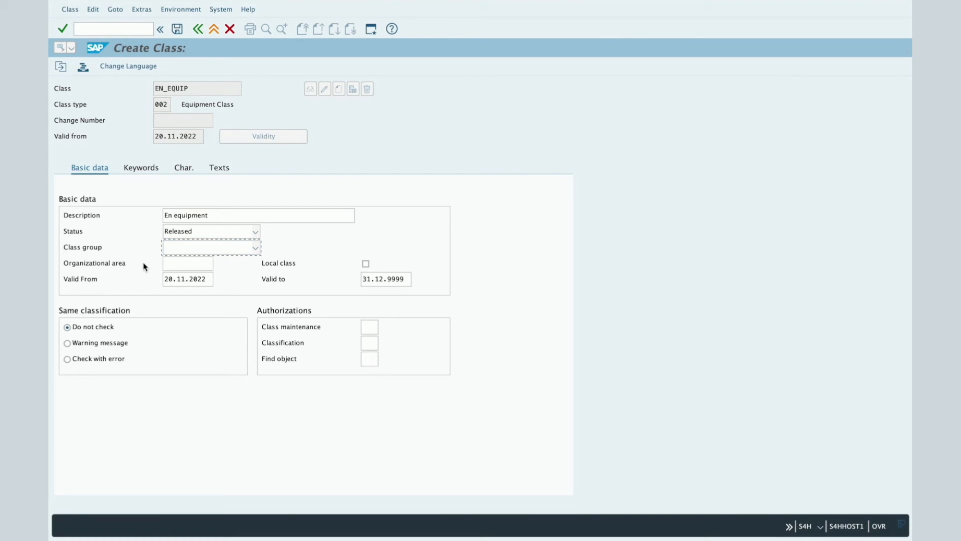
{"action": "left_click", "coordinate": [189, 267]}
Find the battery capacity characteristic AVC_CR_BCAPACITY_V01 and assign it to the class as its first characteristic.
{"action": "left_click", "coordinate": [183, 168]}
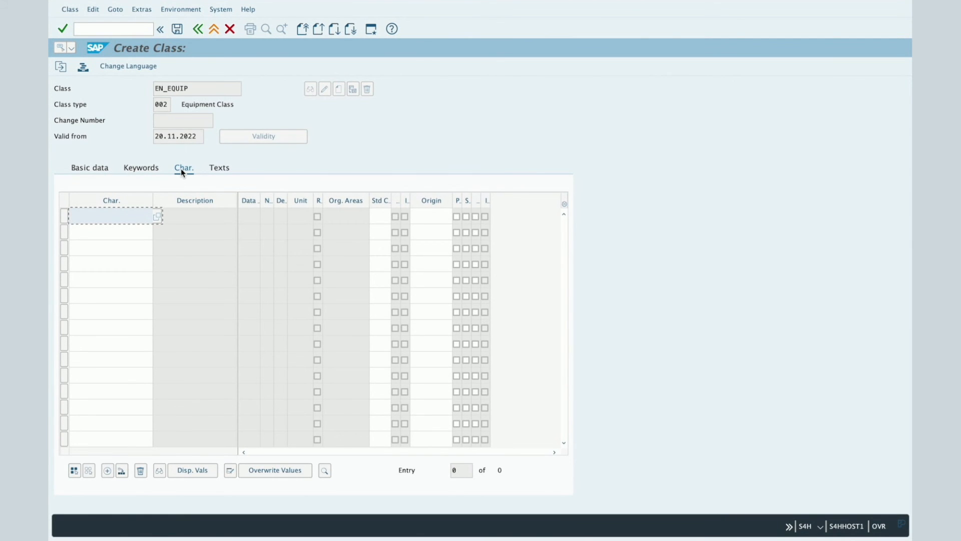
{"action": "left_click", "coordinate": [157, 216]}
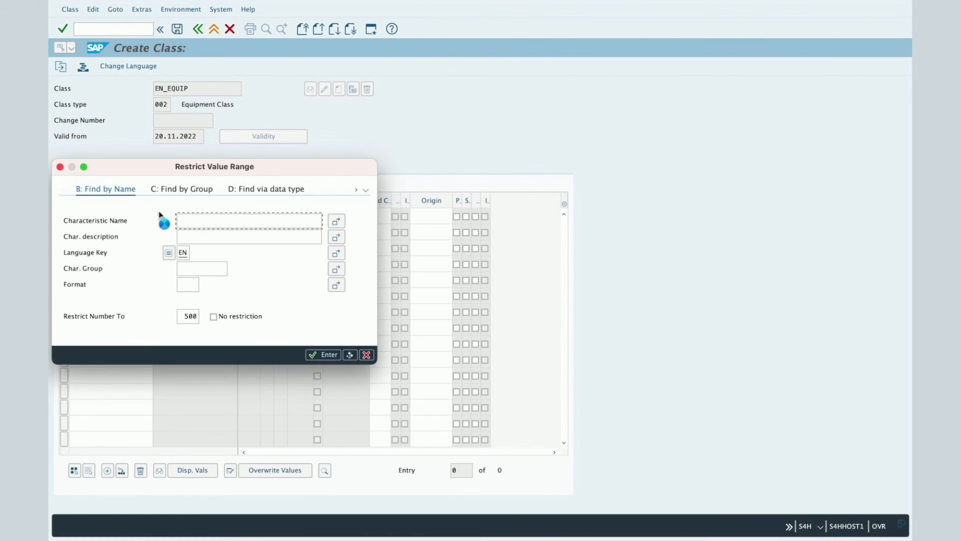
{"action": "key", "text": "Return"}
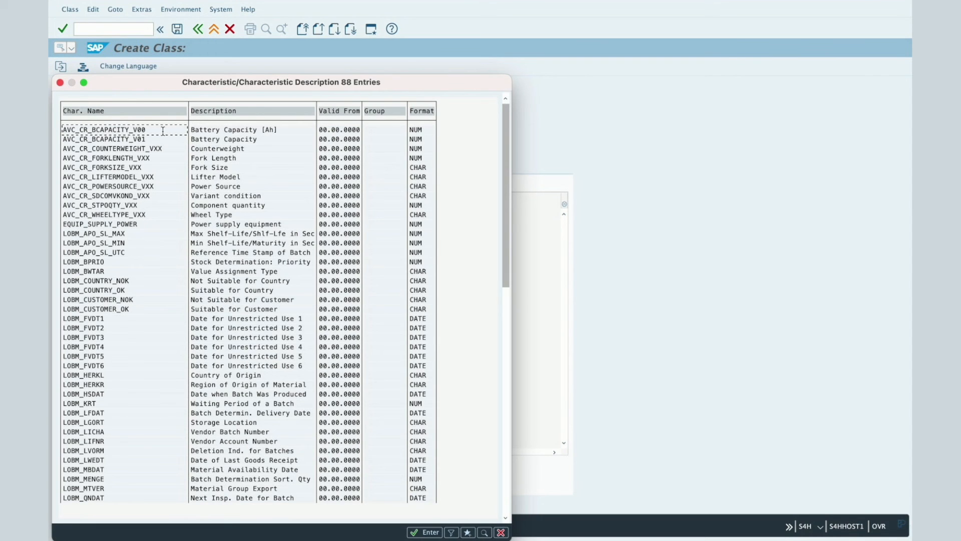
{"action": "left_click", "coordinate": [130, 141]}
{"action": "double_click", "coordinate": [130, 140]}
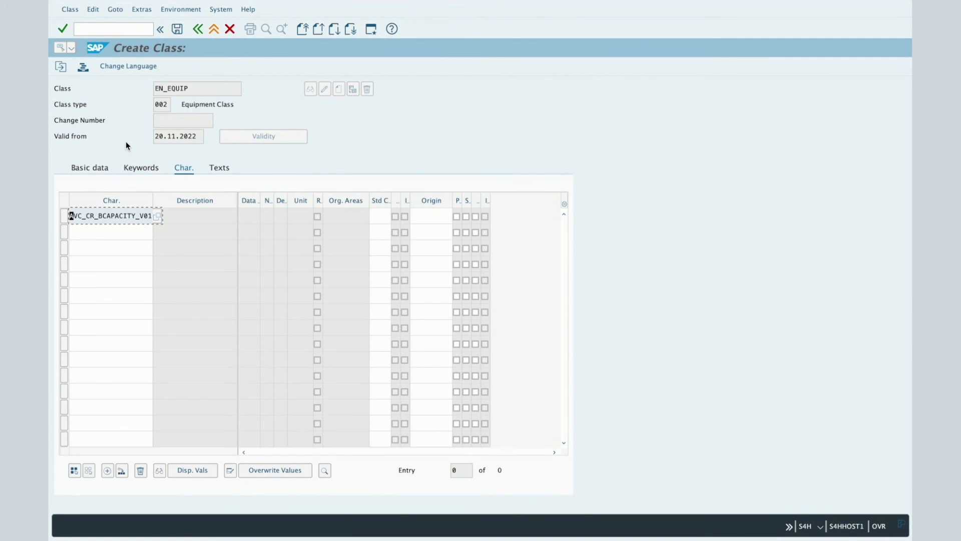
{"action": "key", "text": "Return"}
Check the assigned characteristic's description and data type, and save the EN_EQUIP class.
{"action": "left_click_drag", "start_coordinate": [221, 220], "coordinate": [142, 219]}
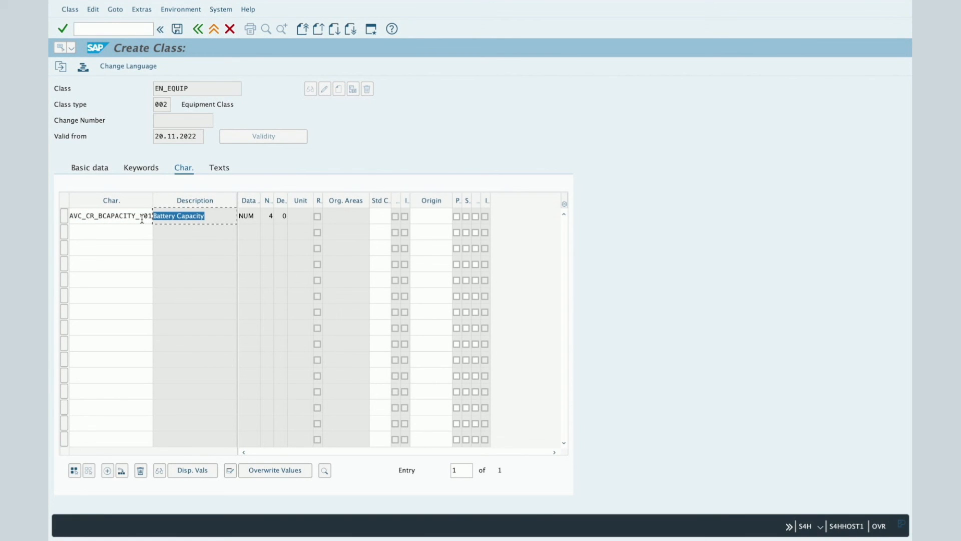
{"action": "left_click", "coordinate": [251, 215]}
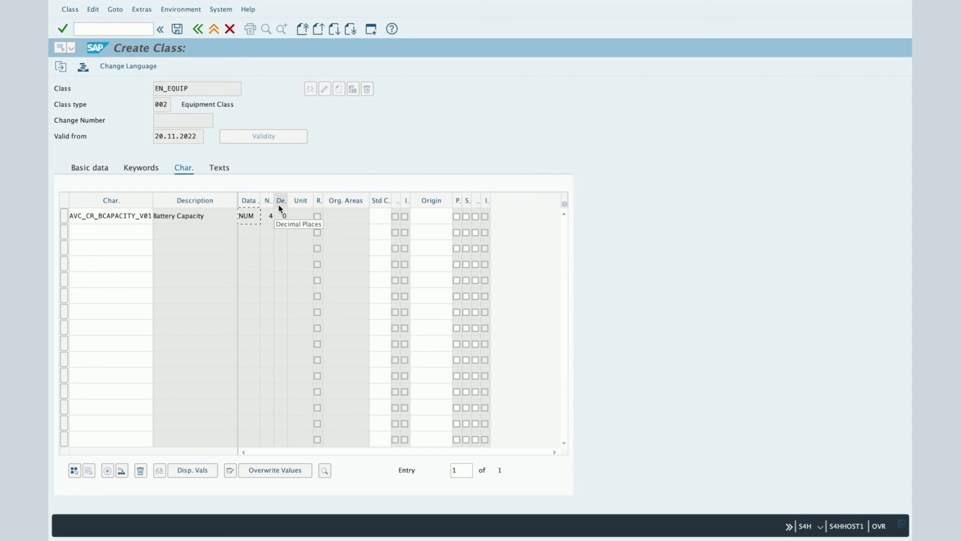
{"action": "left_click", "coordinate": [121, 229]}
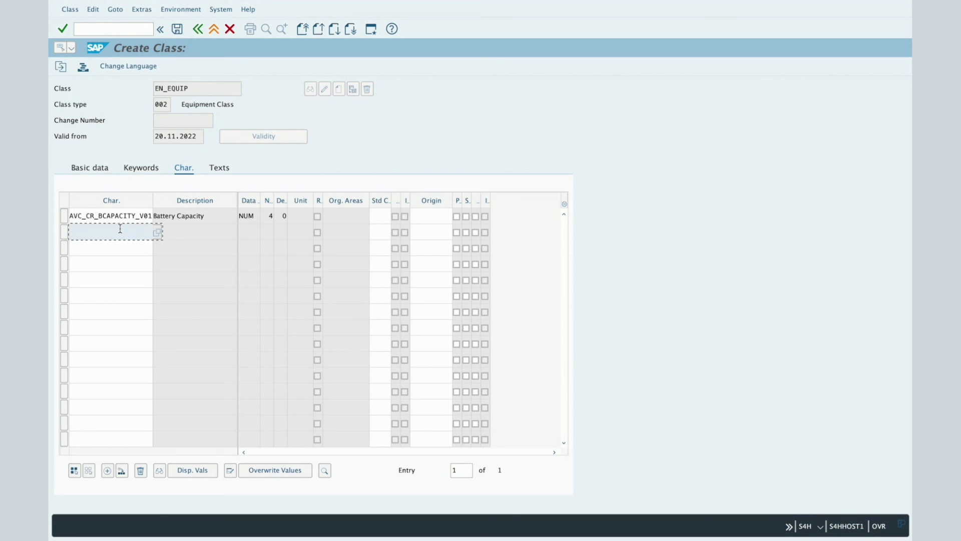
{"action": "left_click", "coordinate": [178, 30]}
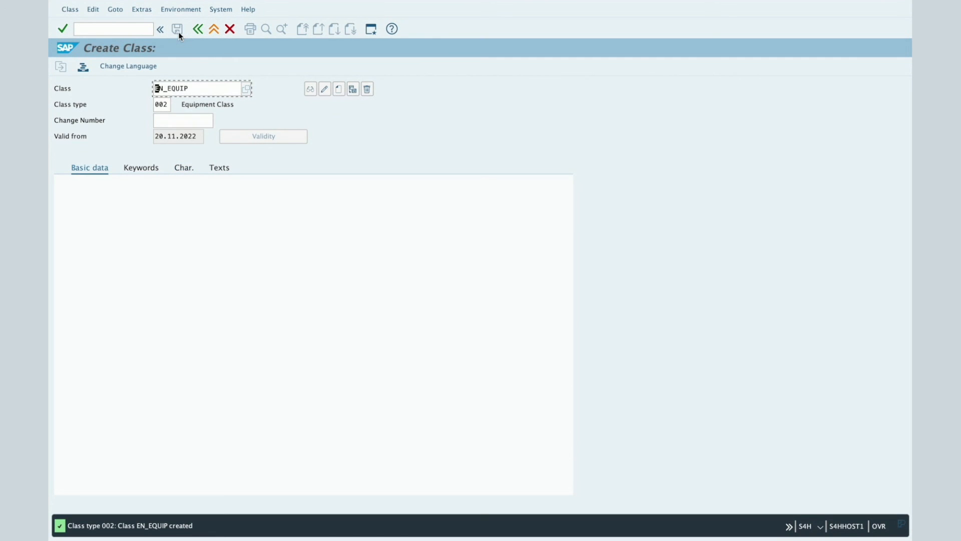